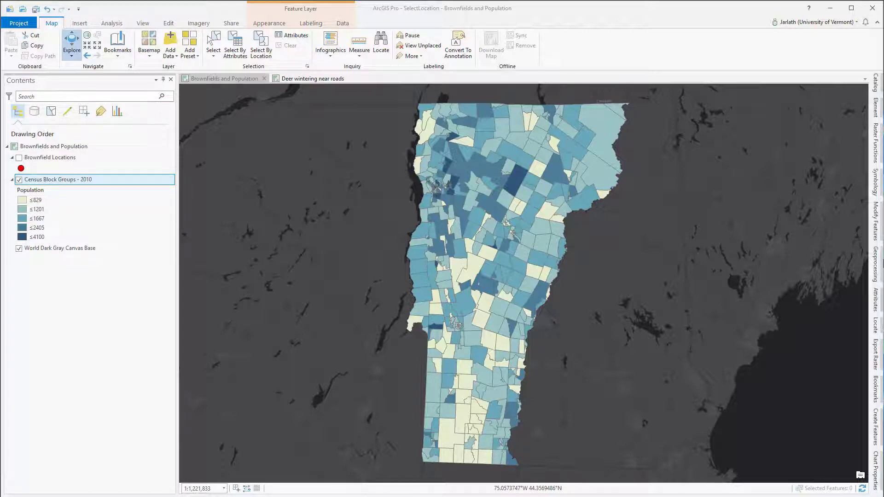
- Show Brownfield Locations and open the Select Layer By Location tool via a 'select by location' search
click(19, 158)
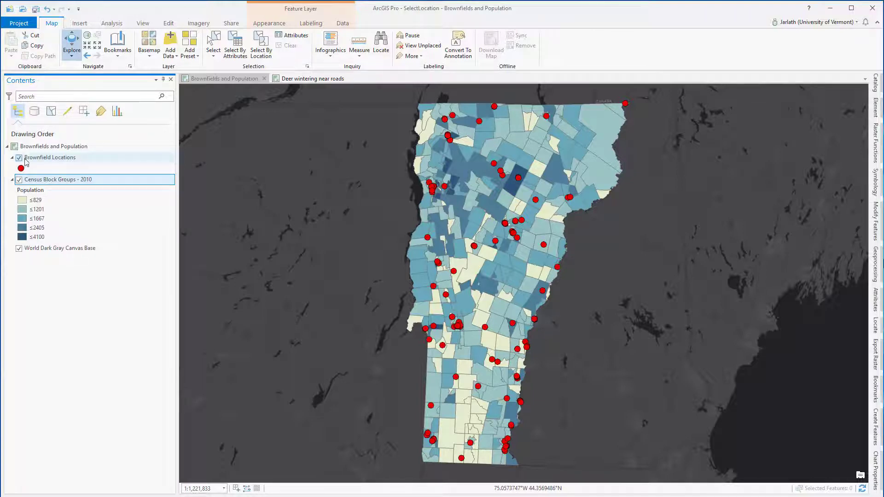
click(876, 265)
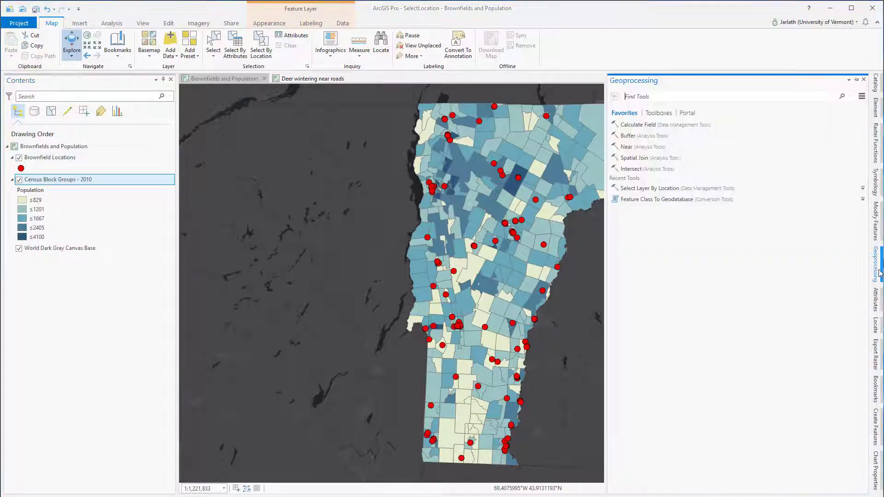
text(select by location)
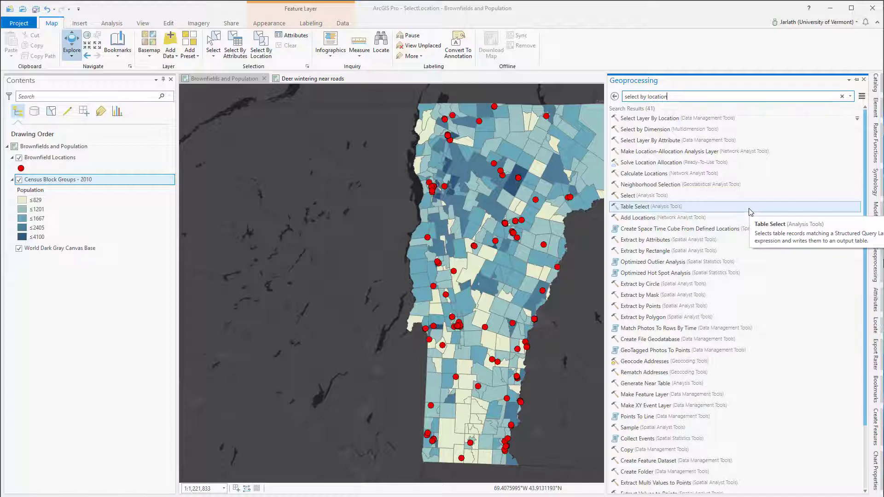
click(663, 119)
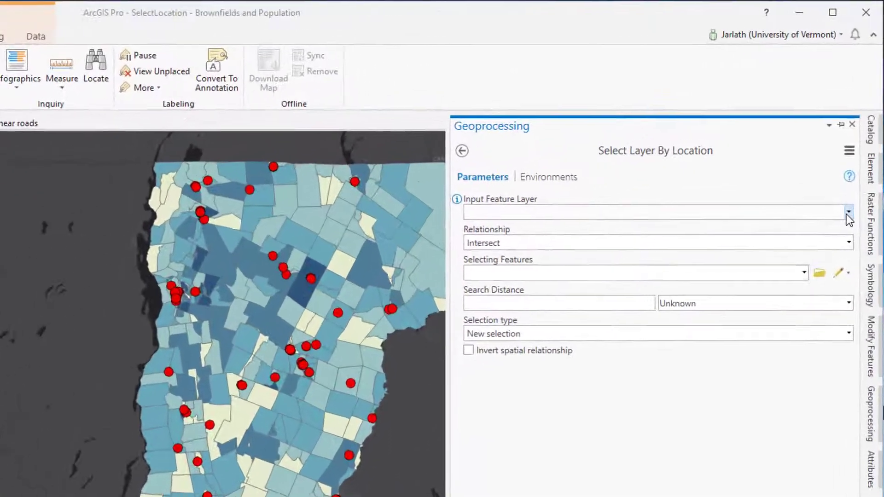
- Select Census Block Groups - 2010 intersecting Brownfield Locations as a new selection
click(847, 213)
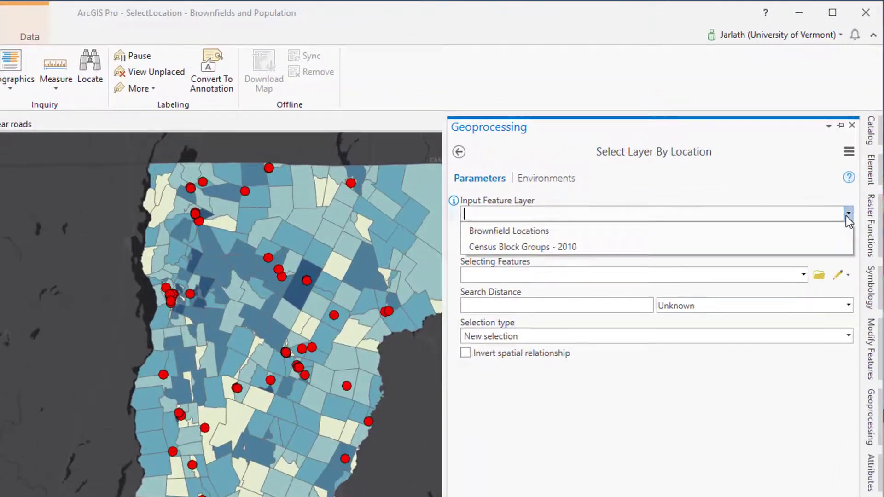
click(731, 246)
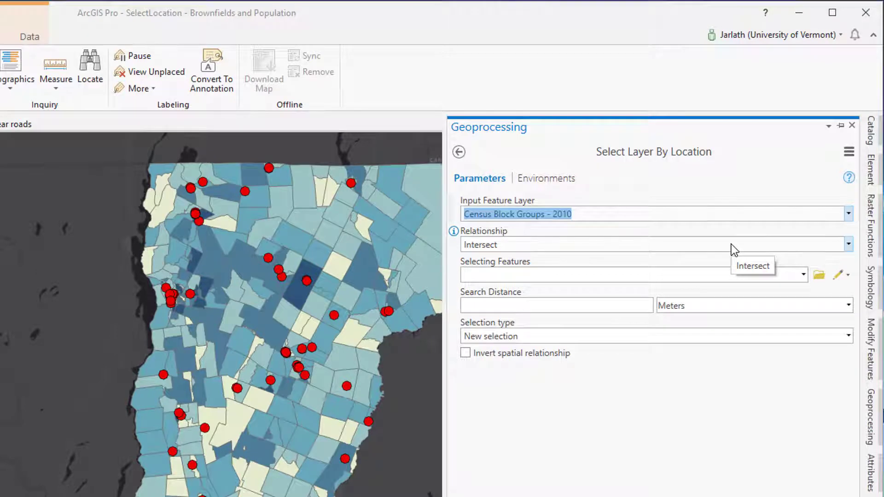
click(520, 240)
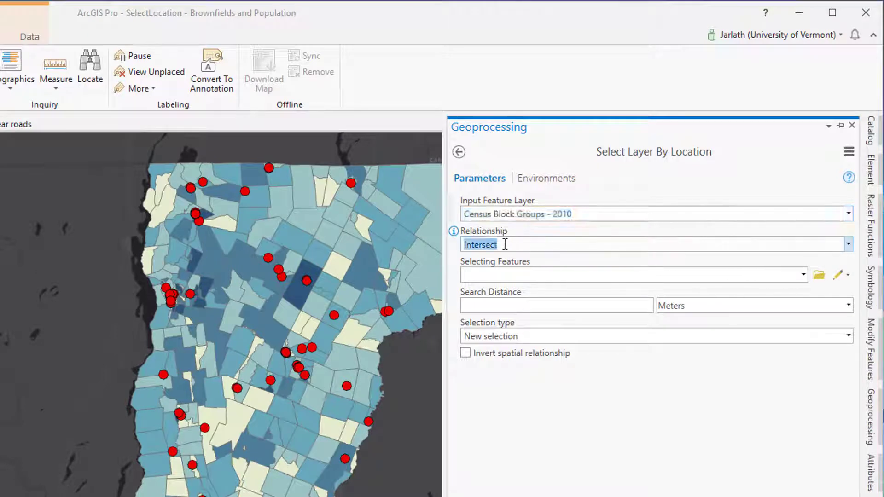
click(849, 245)
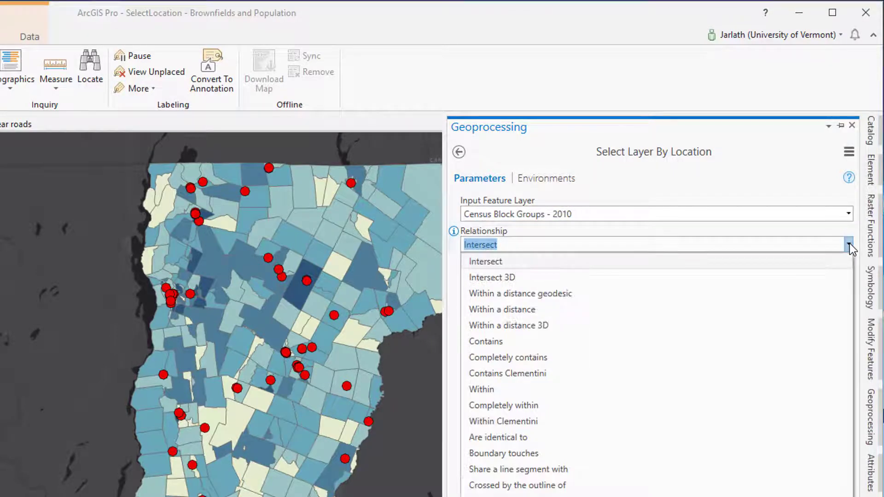
click(507, 263)
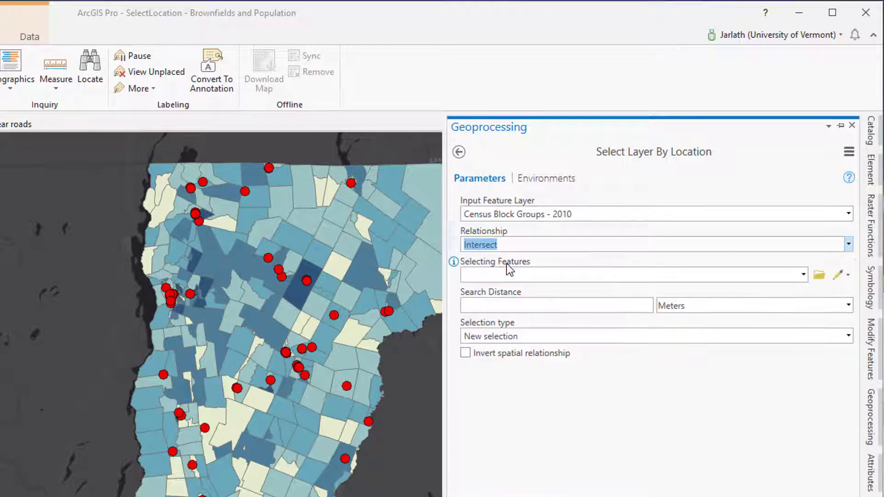
click(802, 275)
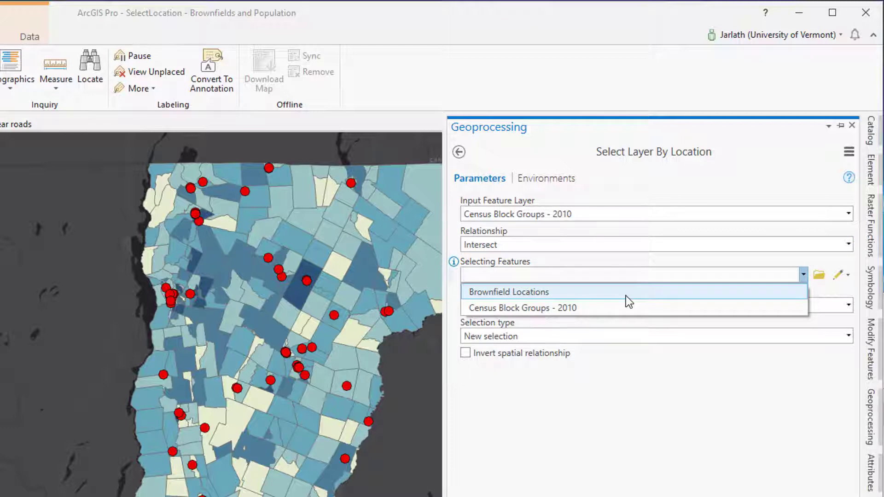
click(626, 295)
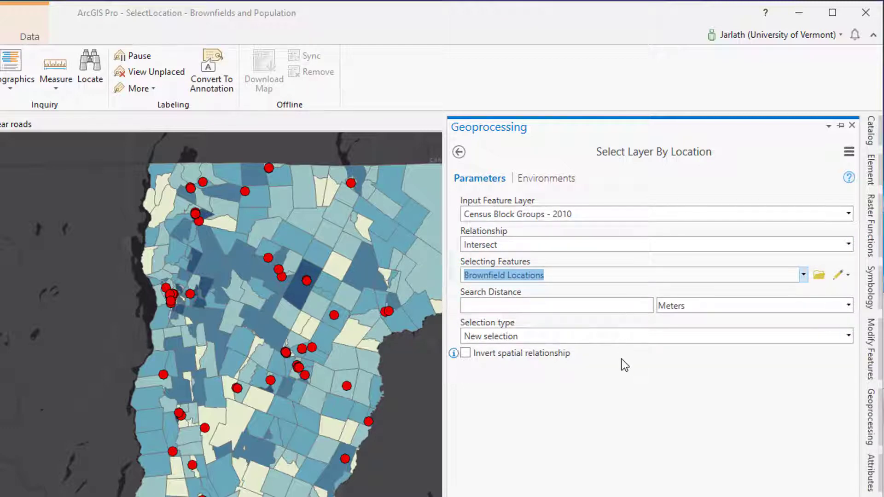
click(848, 337)
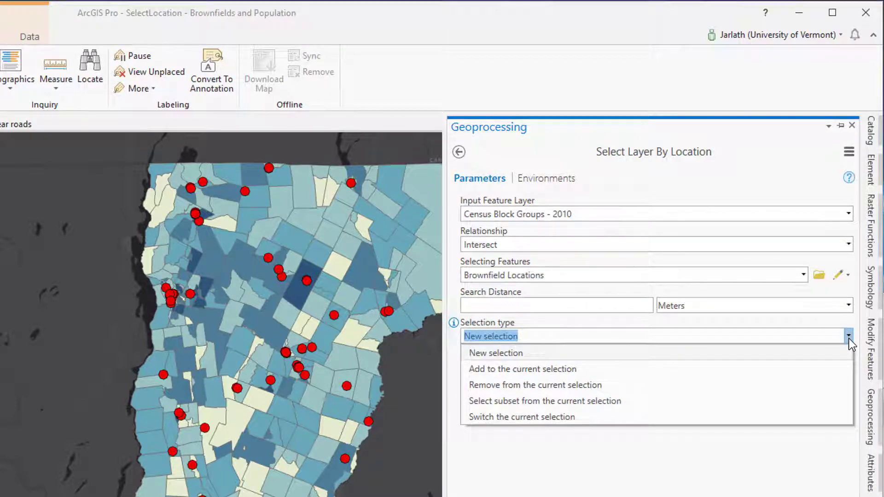
click(849, 338)
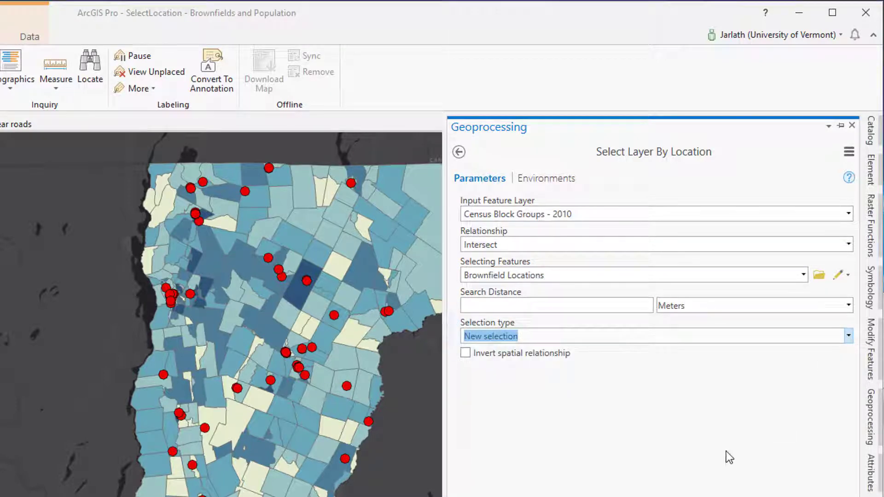
key(Return)
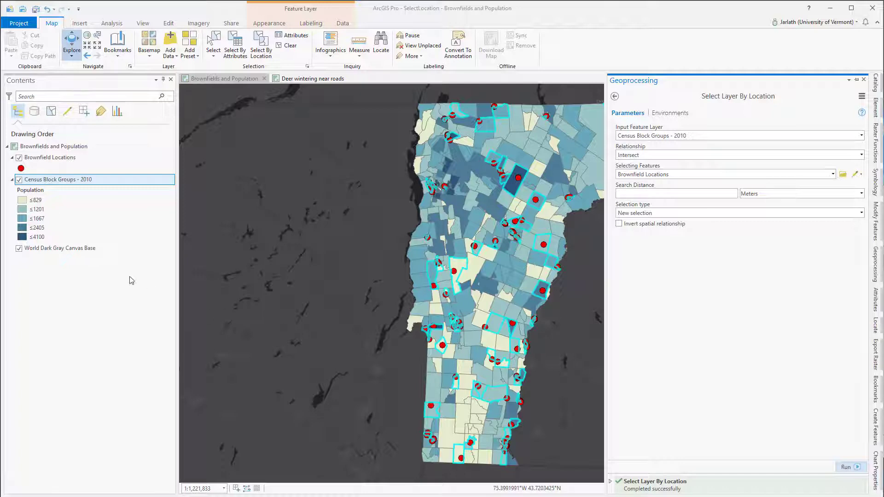
- Open the Census Block Groups - 2010 attribute table showing only selected records, at column P0030001
right_click(42, 182)
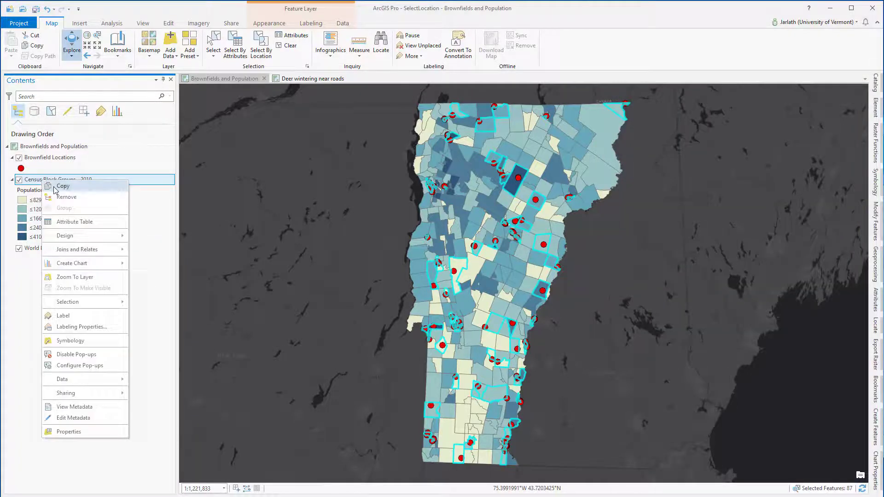
click(69, 222)
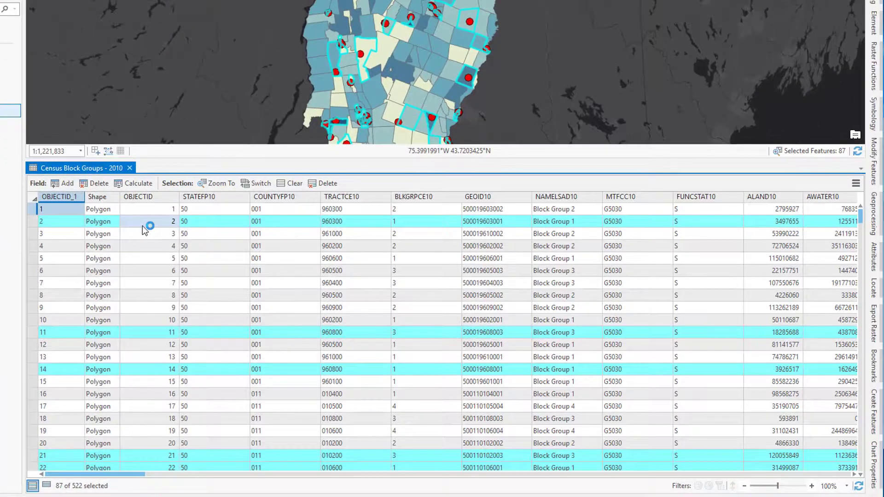
click(47, 487)
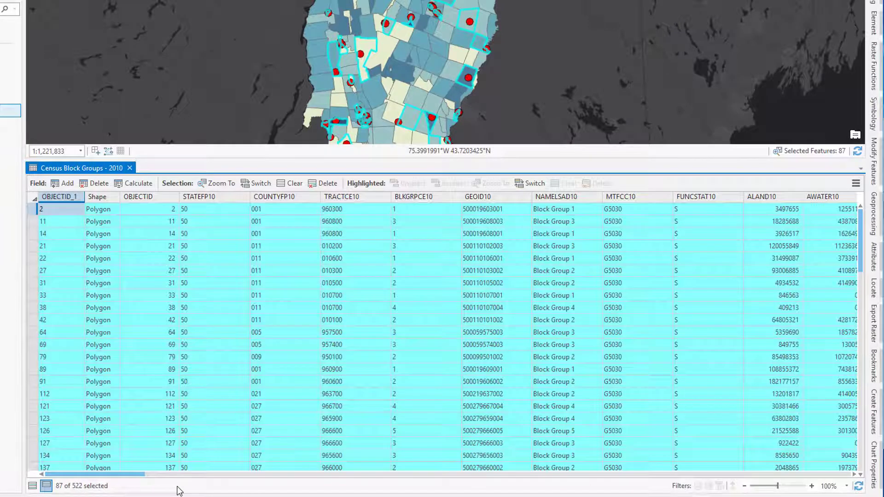
click(311, 474)
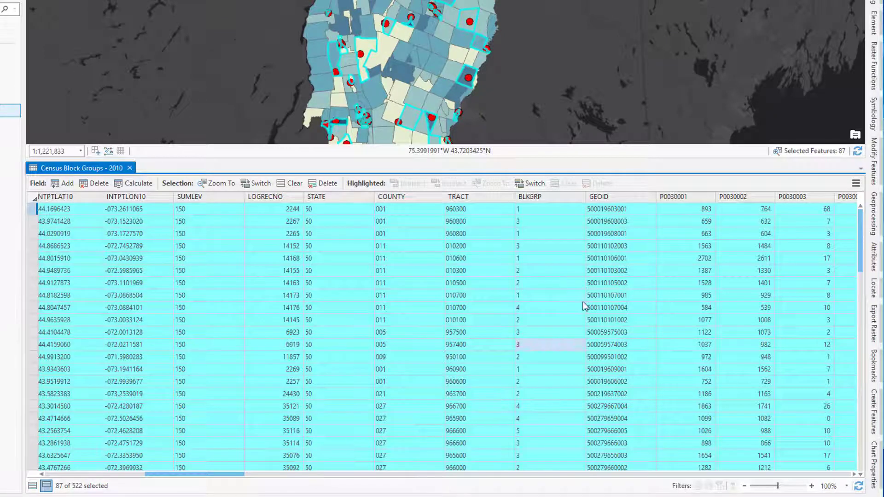
right_click(704, 204)
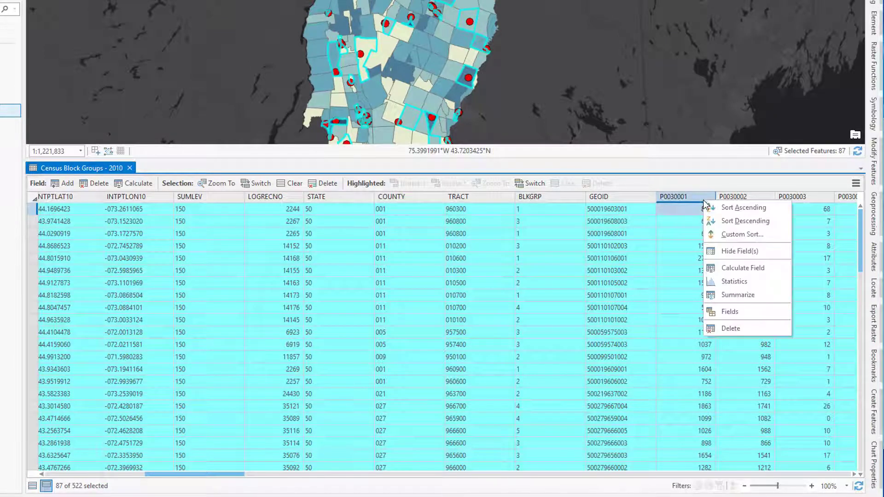
- Chart P0030001 statistics filtered to the selected block groups and open the chart properties
click(730, 283)
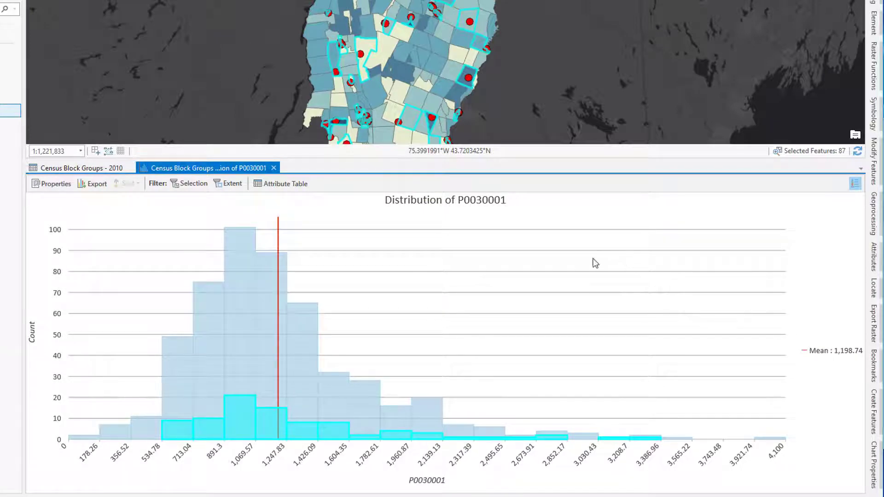
click(181, 186)
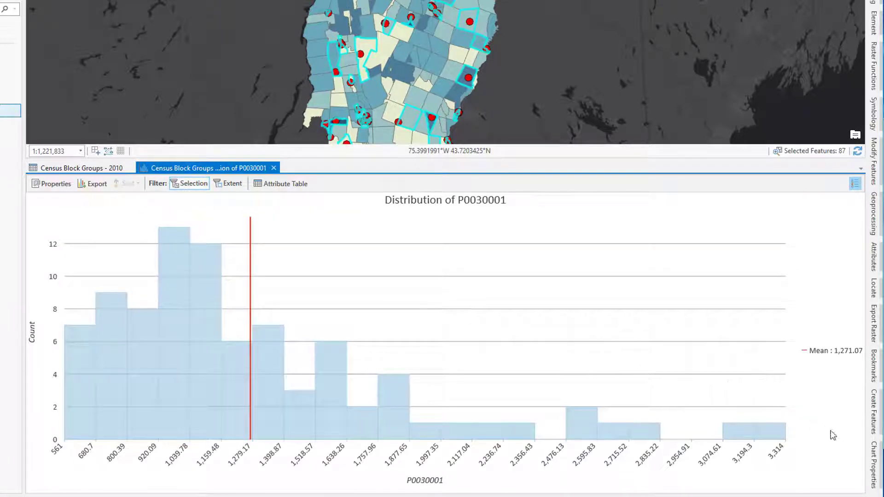
click(875, 464)
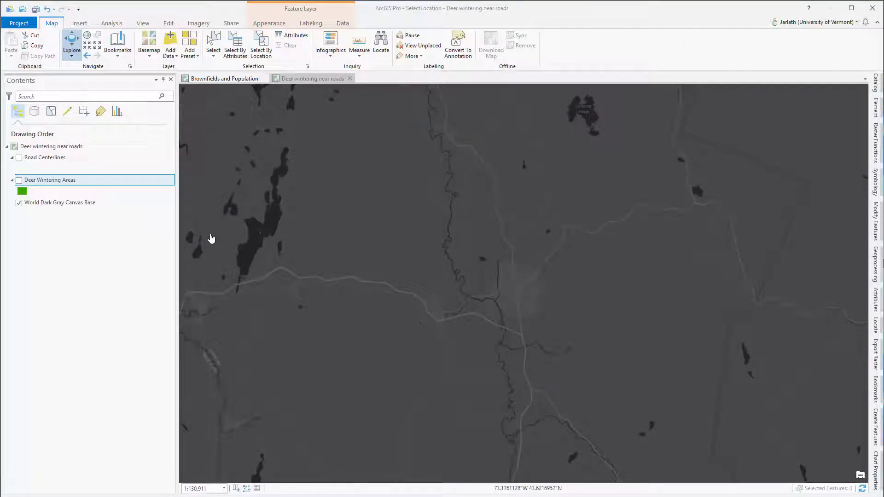
- Turn on the Deer Wintering Areas and Road Centerlines layers
click(18, 180)
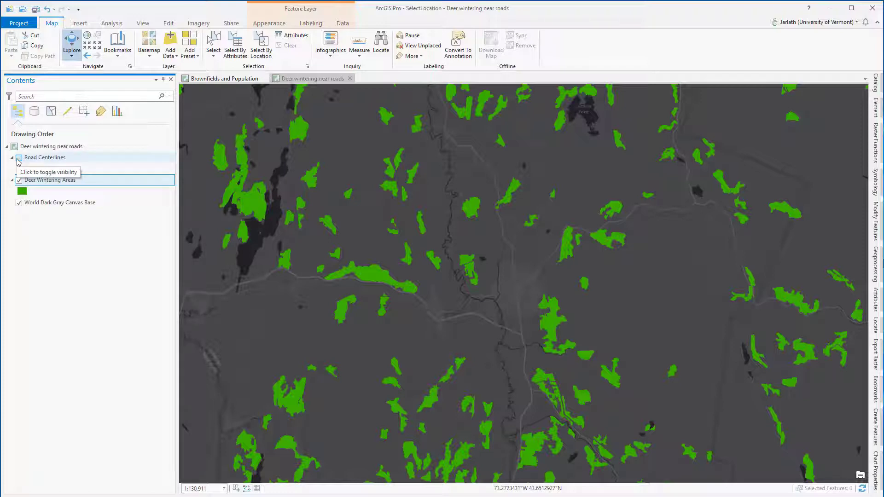
click(19, 159)
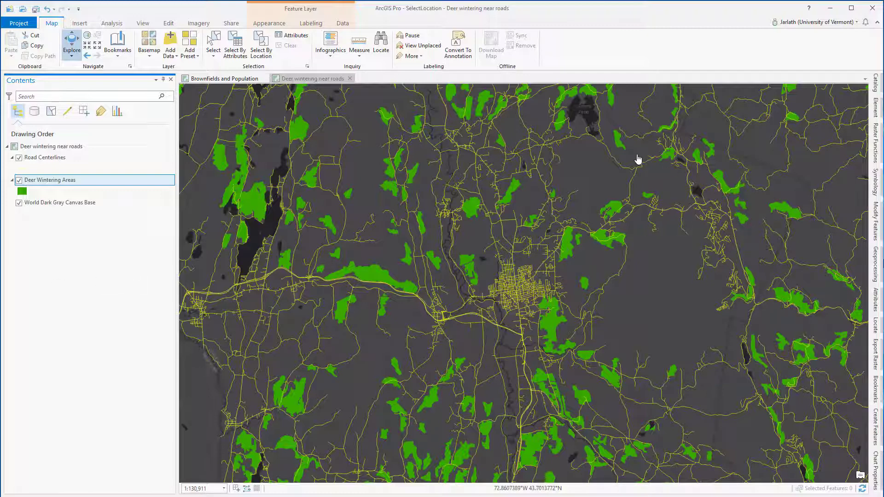
- Select Deer Wintering Areas within a distance of 0.25 miles of Road Centerlines
click(259, 55)
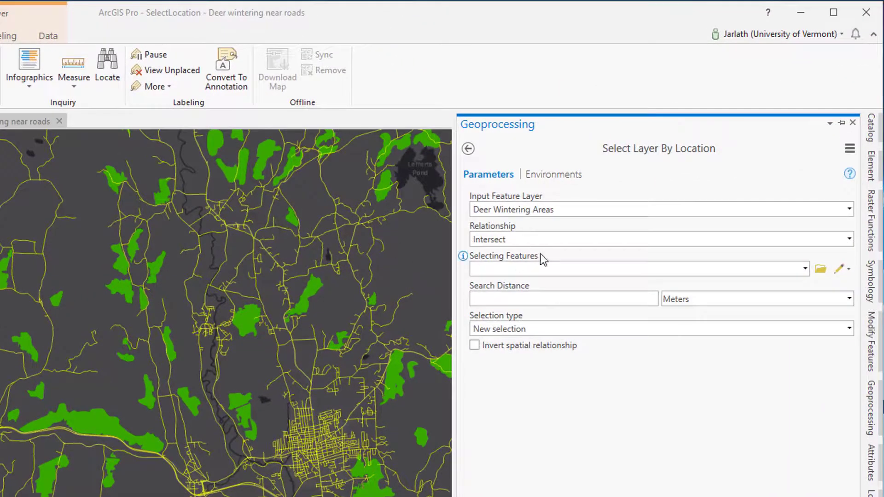
click(849, 240)
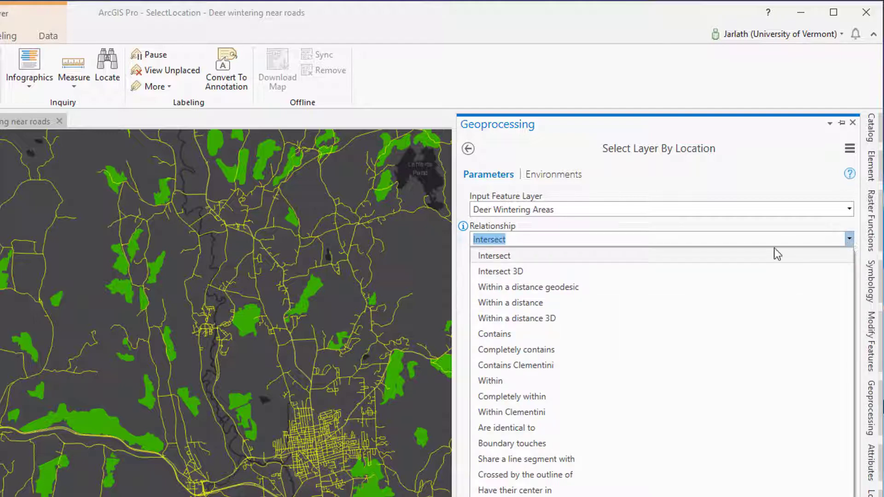
click(574, 304)
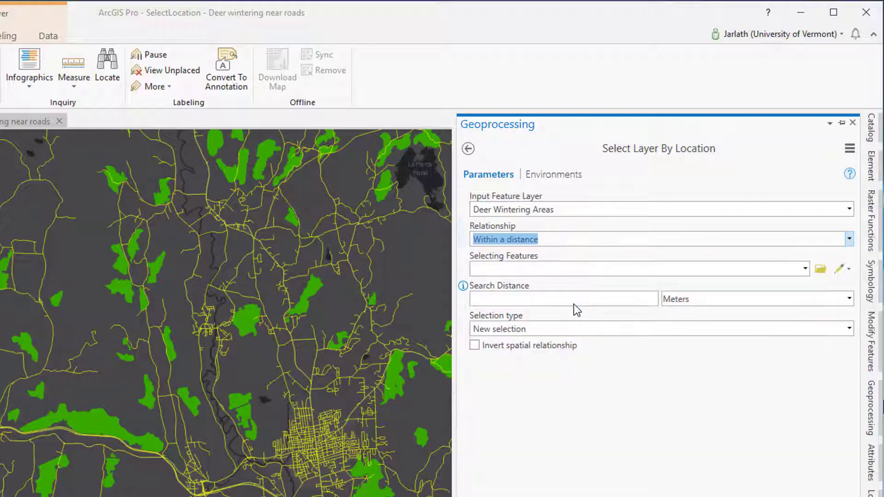
click(805, 269)
click(713, 290)
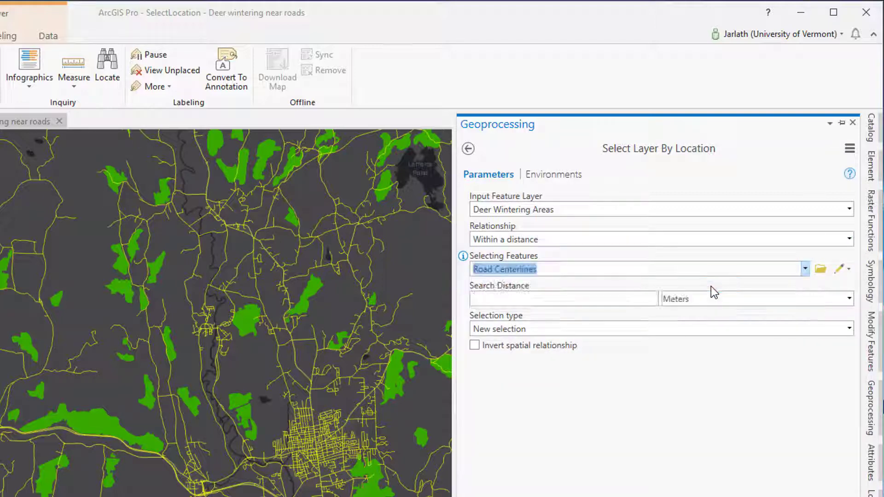
click(635, 298)
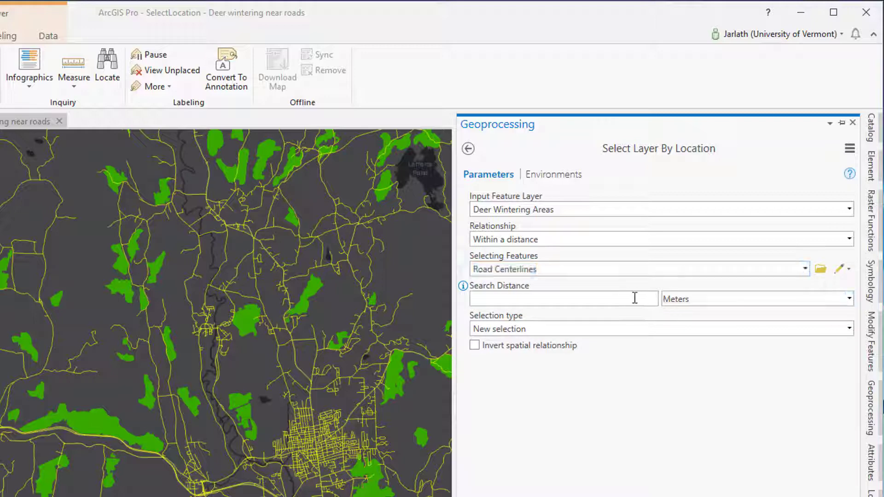
click(690, 302)
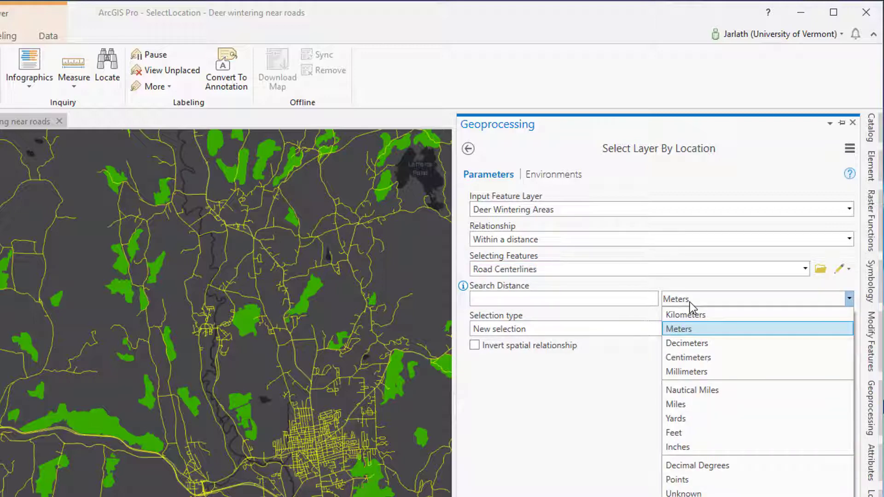
click(676, 404)
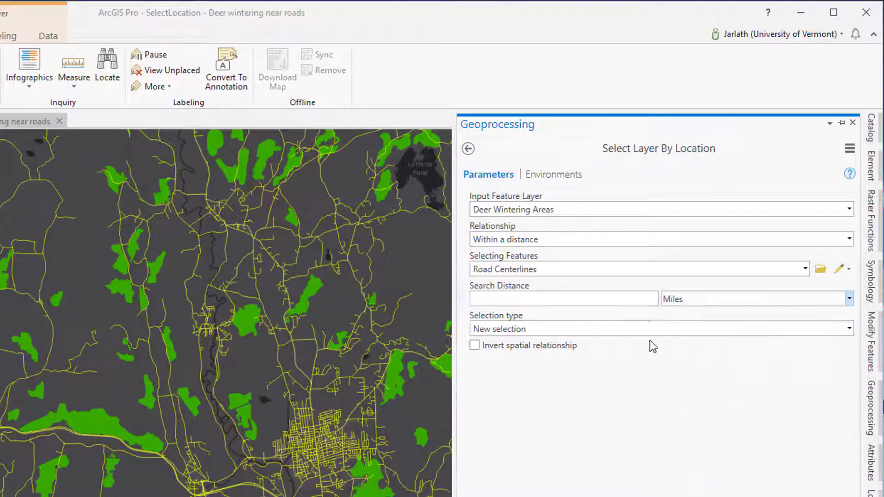
click(645, 300)
text(0.25)
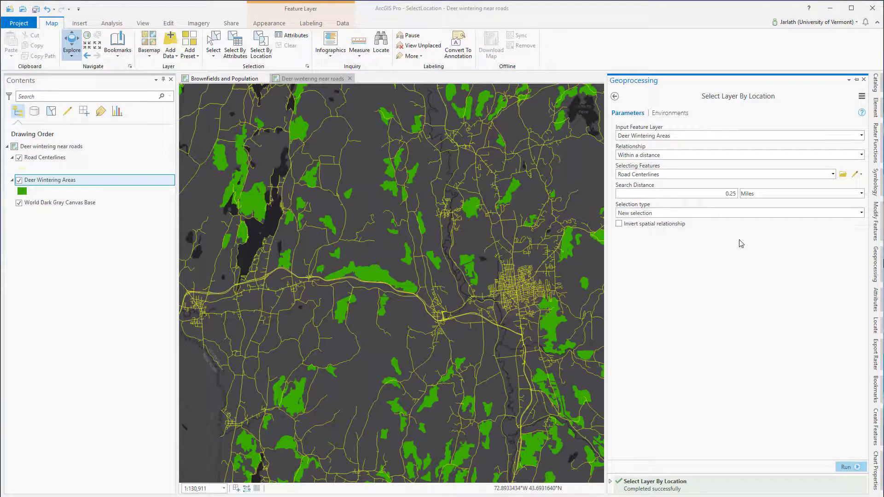
click(849, 466)
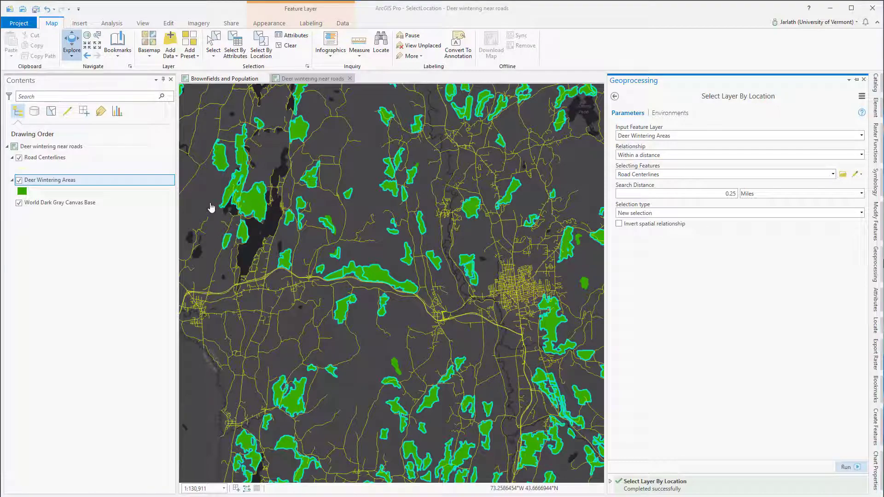
- Pan to inspect the 1448 selected near-road areas, then clear the selection
drag(220, 220, 280, 367)
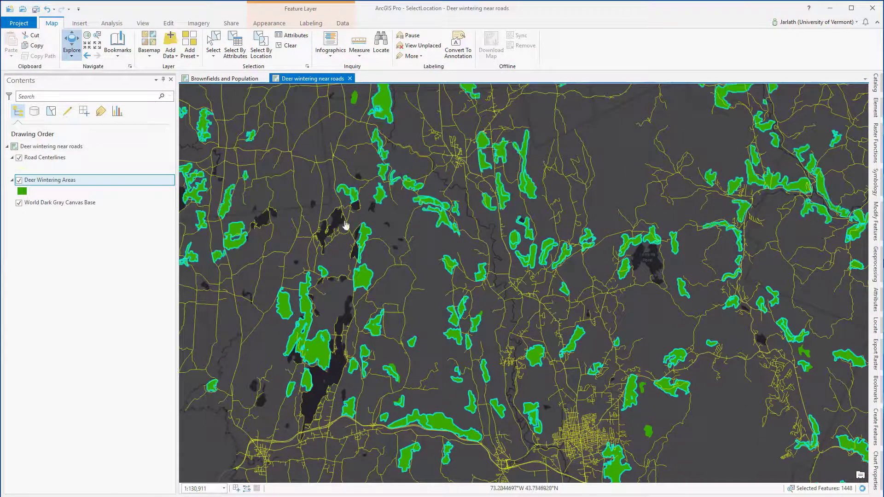
drag(326, 181, 407, 258)
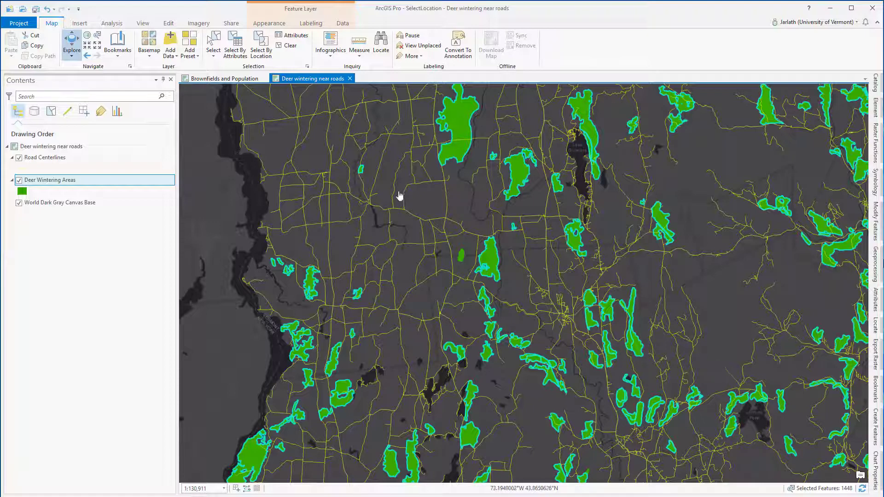
click(284, 46)
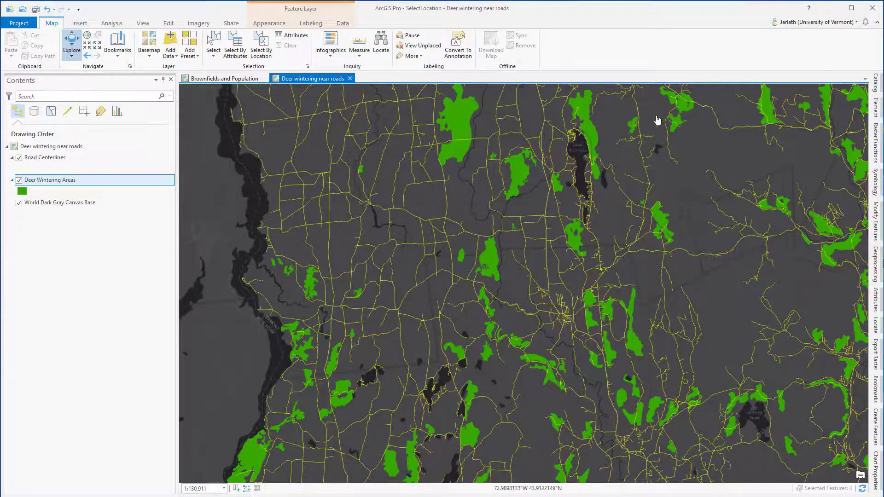
- Run an inverted 0.25-mile Within a distance selection of Deer Wintering Areas against Road Centerlines
click(261, 46)
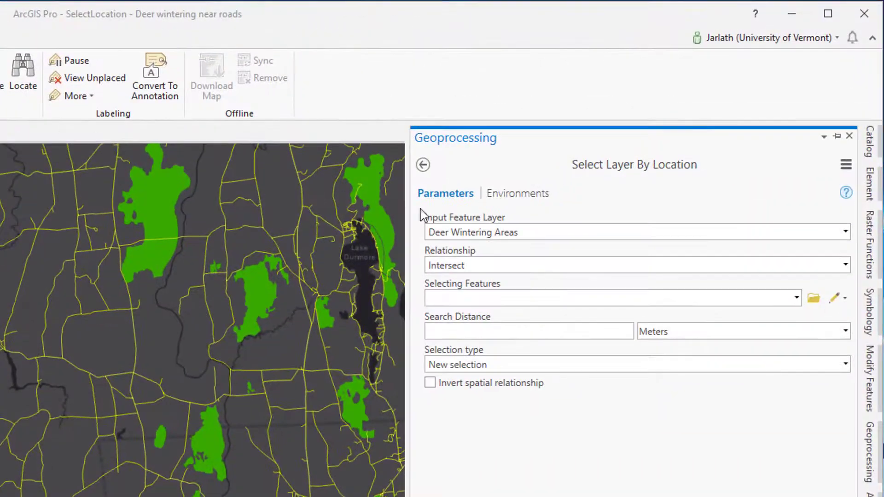
click(845, 267)
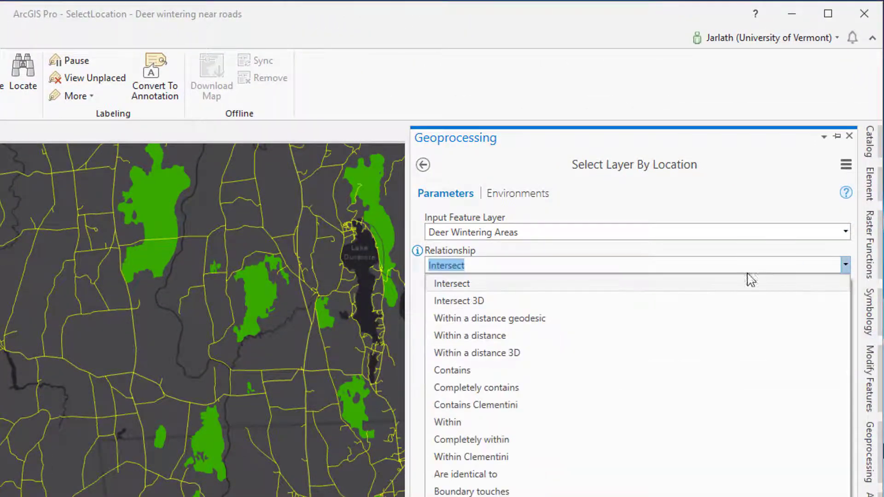
click(562, 342)
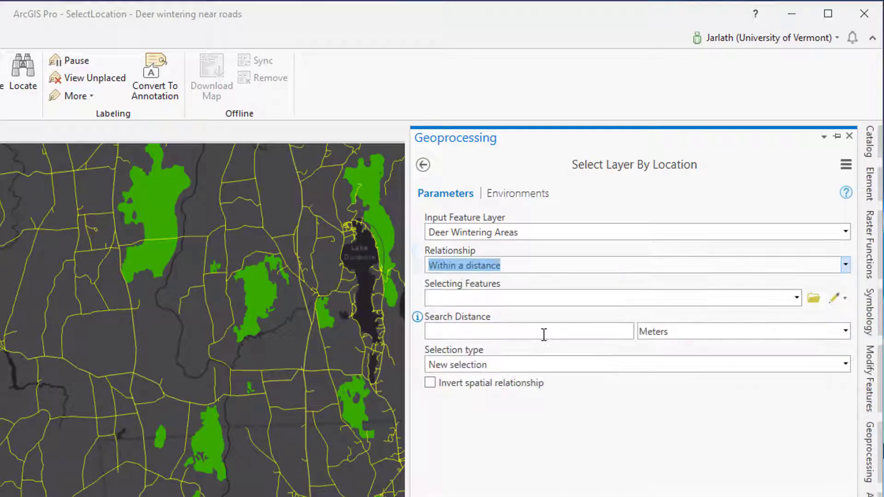
click(431, 382)
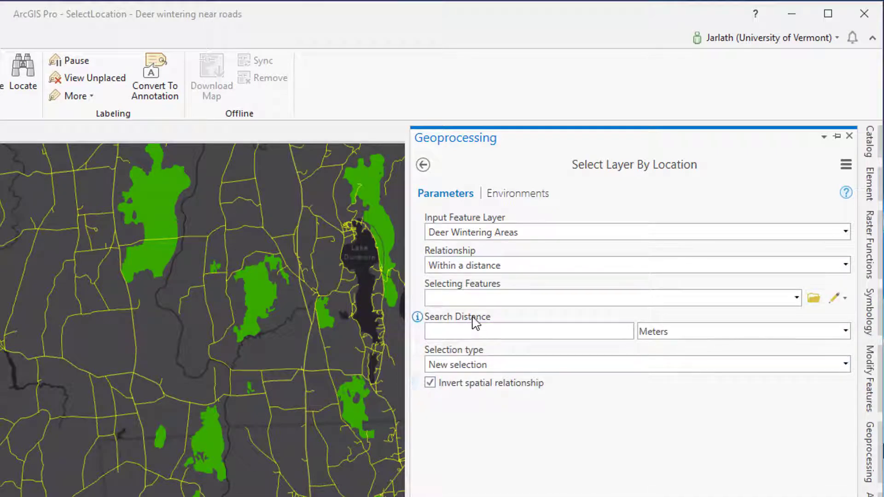
click(797, 298)
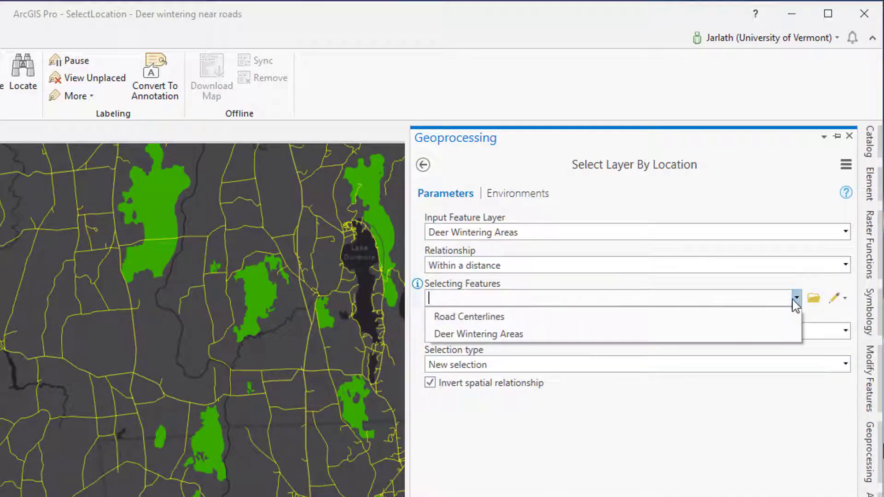
click(638, 322)
click(593, 329)
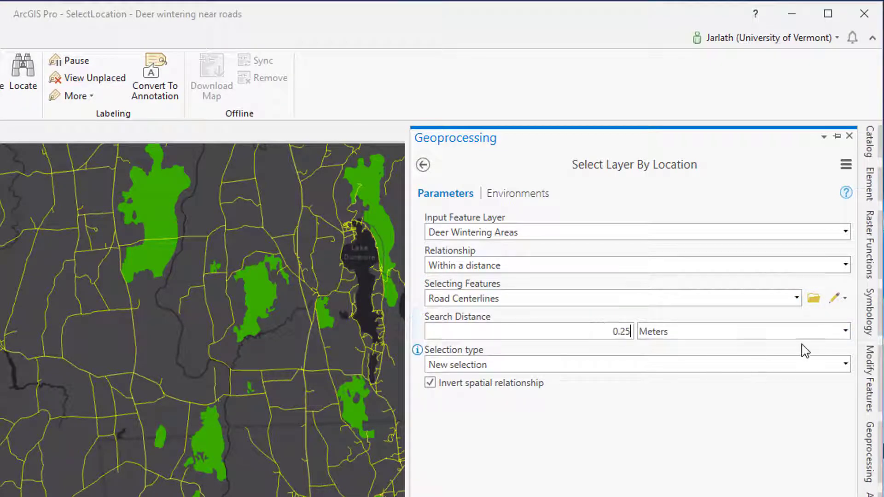
click(845, 331)
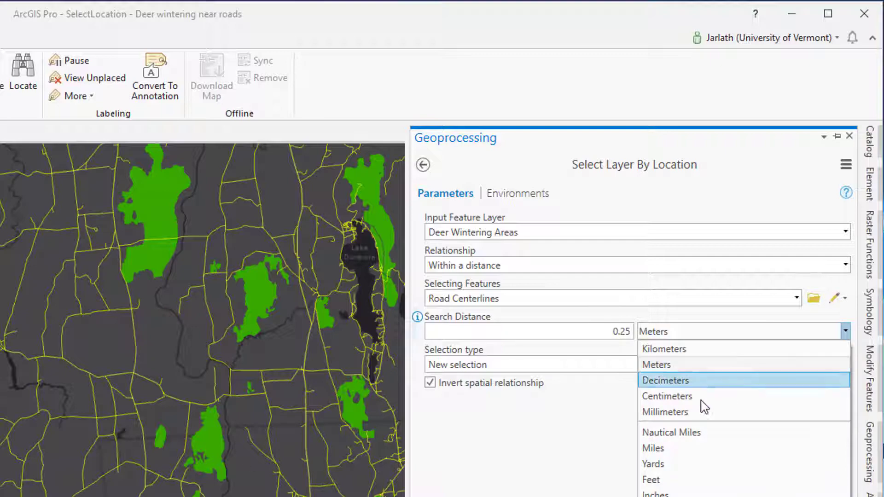
click(682, 450)
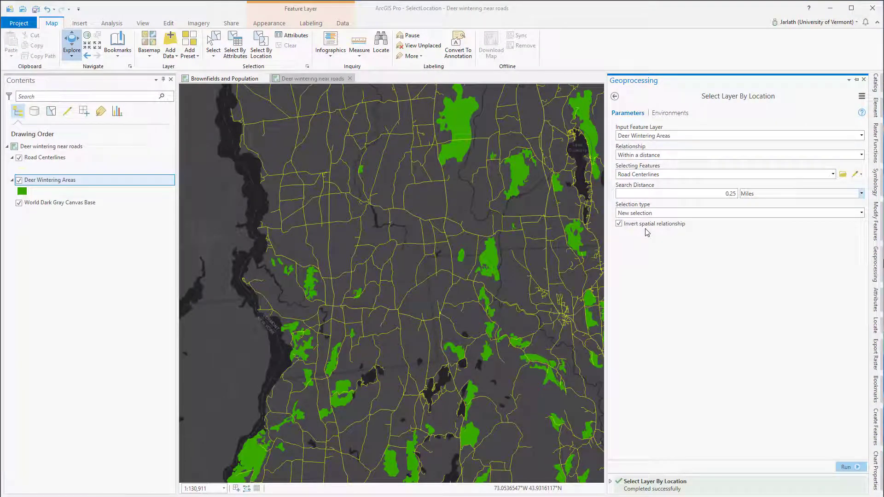
click(845, 467)
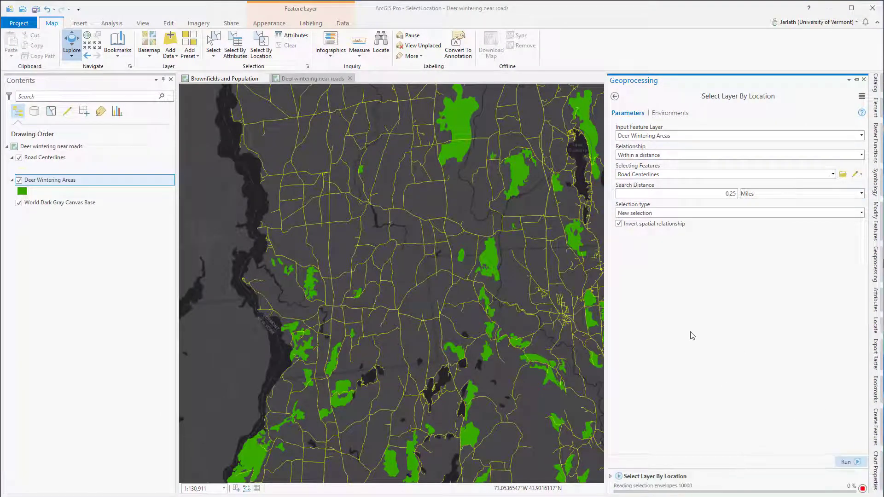
click(512, 237)
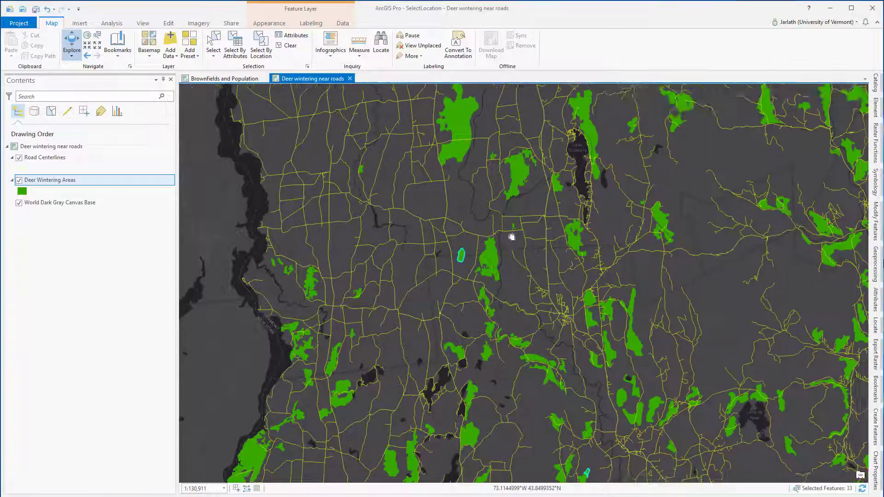
drag(512, 237, 468, 230)
- Make layer 'Deer Wintering Areas > 0.25 miles from road' from the selection and hide the original
right_click(73, 181)
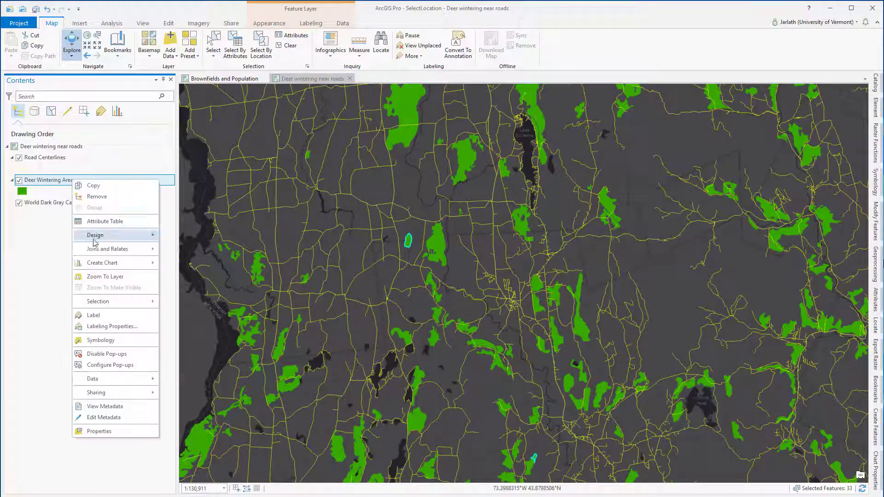
mouse_move(116, 303)
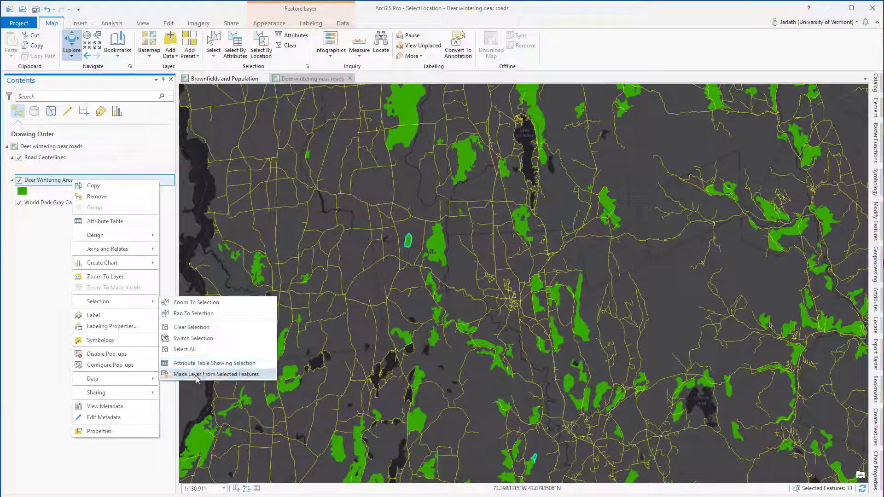
click(216, 374)
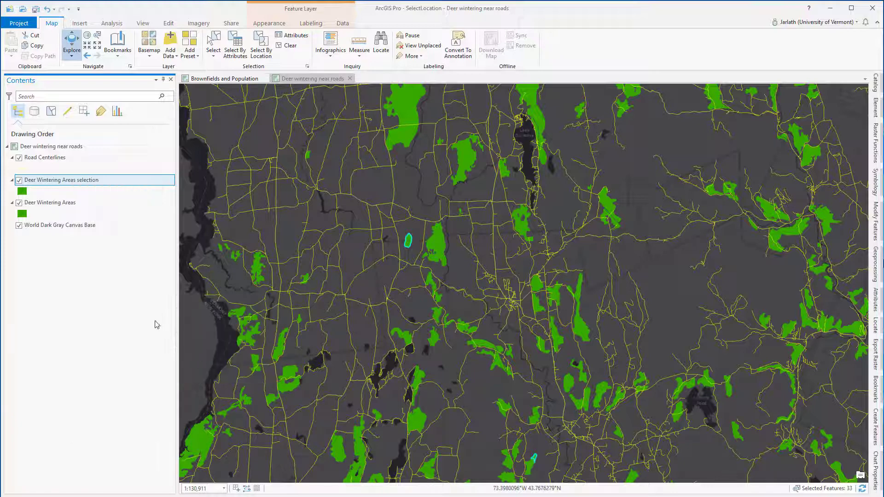
click(98, 181)
drag(94, 181, 78, 182)
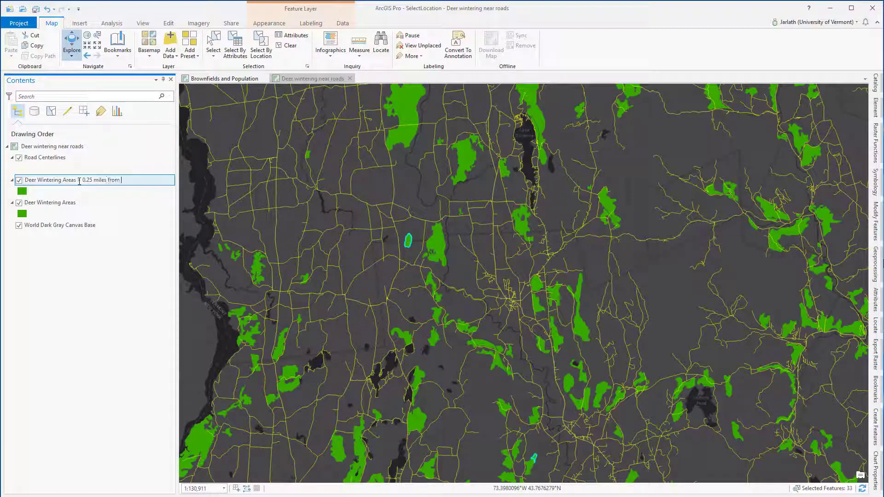
key(Return)
click(18, 202)
click(22, 191)
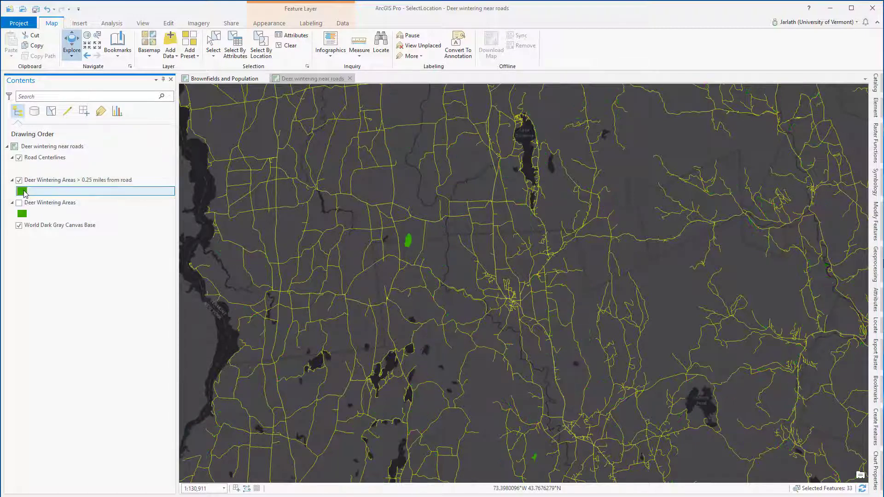
- Give the '> 0.25 miles from road' layer a Blue (Bright) symbol
scroll(783, 322, down, 6)
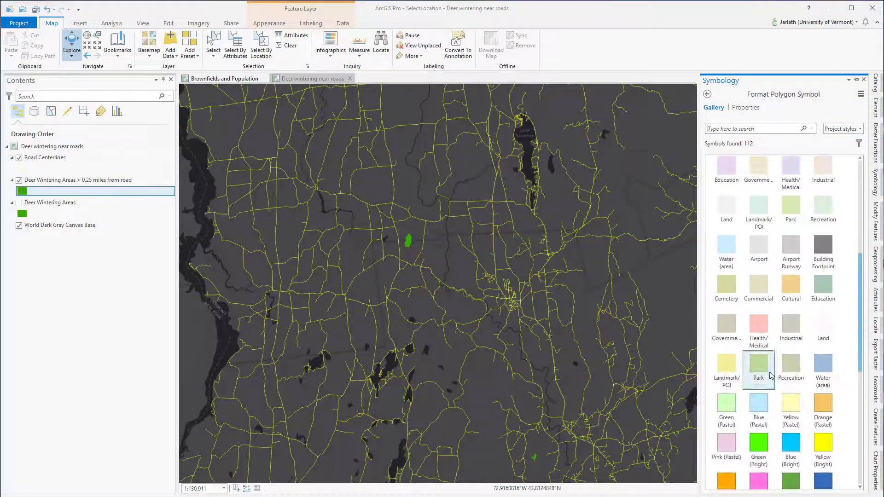
click(791, 443)
click(529, 324)
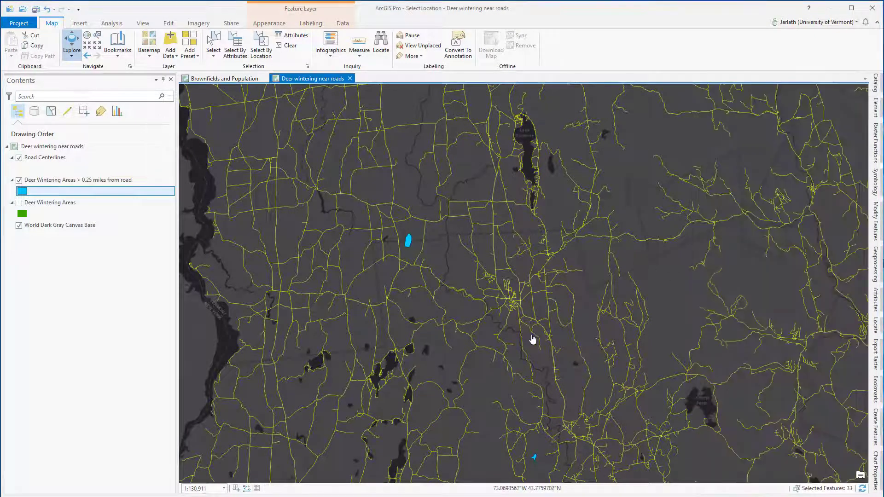
drag(532, 339, 505, 220)
drag(521, 281, 515, 221)
drag(552, 298, 417, 189)
drag(443, 275, 437, 219)
- Show the original Deer Wintering Areas again and compare blue and green areas across the map
click(19, 203)
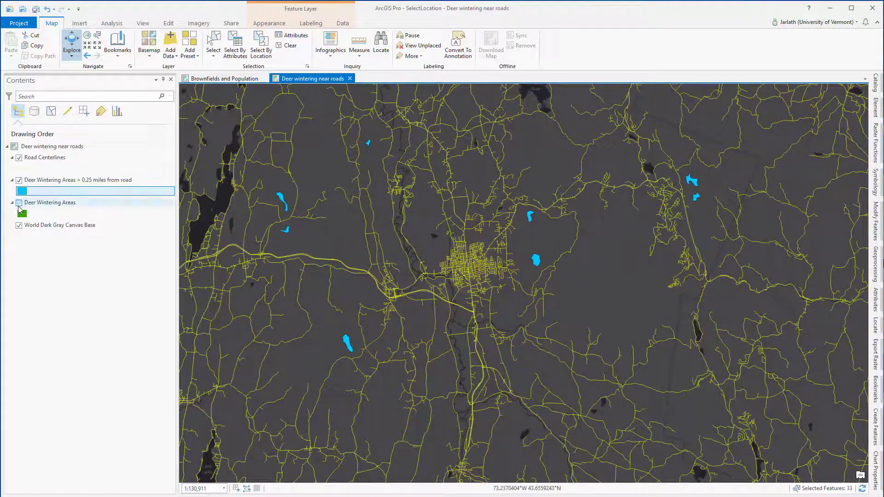
drag(515, 323, 446, 296)
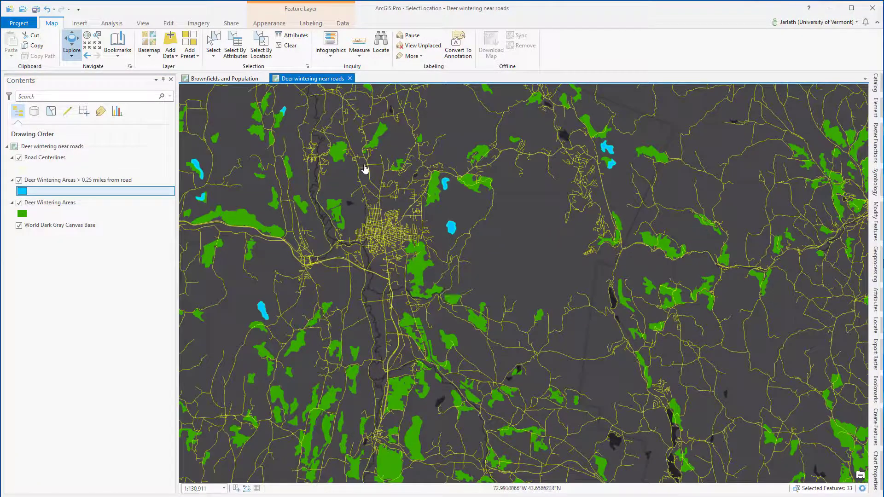
drag(347, 156, 463, 383)
drag(551, 223, 509, 339)
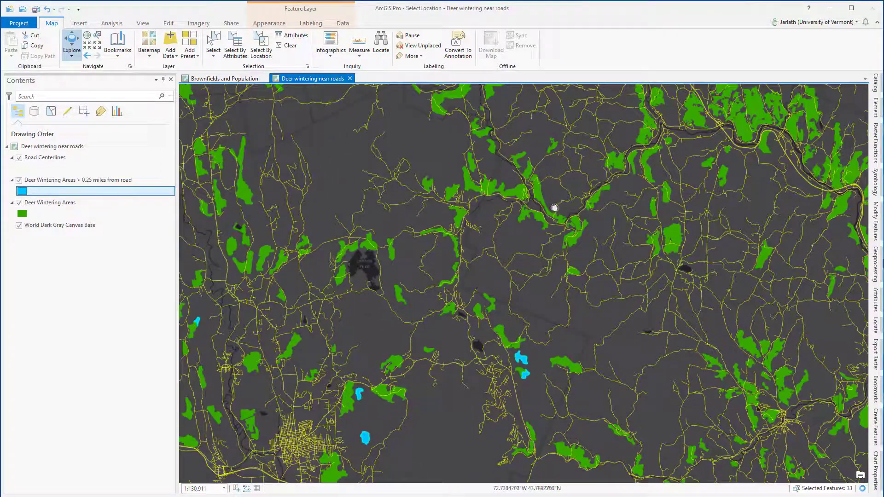
drag(554, 206, 599, 324)
drag(428, 251, 661, 138)
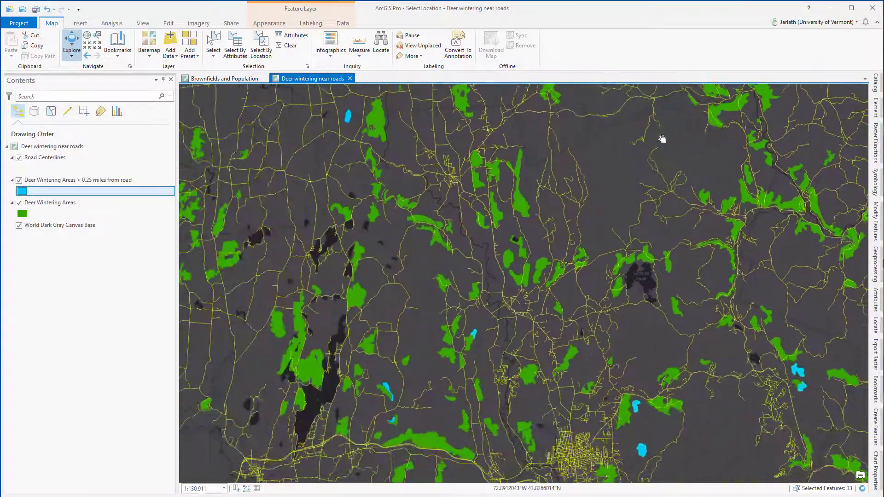
- Open the '> 0.25 miles from road' attribute table with its 33 records and clear the map selection
click(72, 184)
right_click(71, 184)
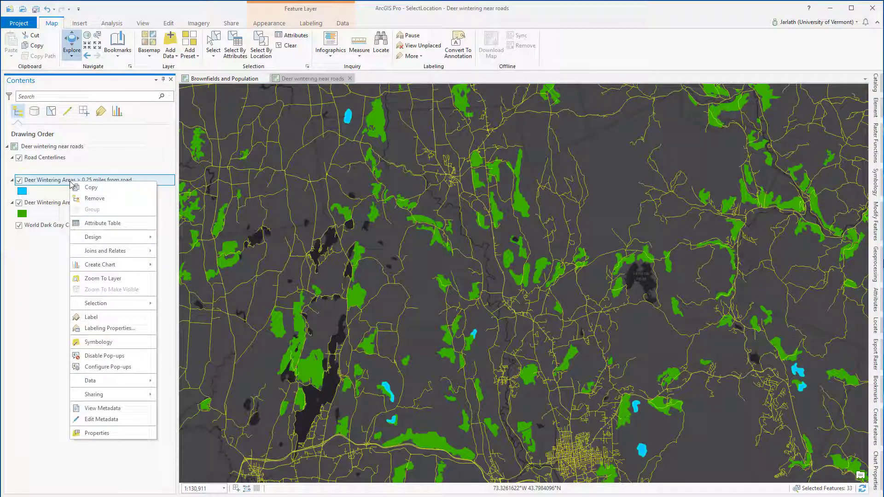
click(97, 223)
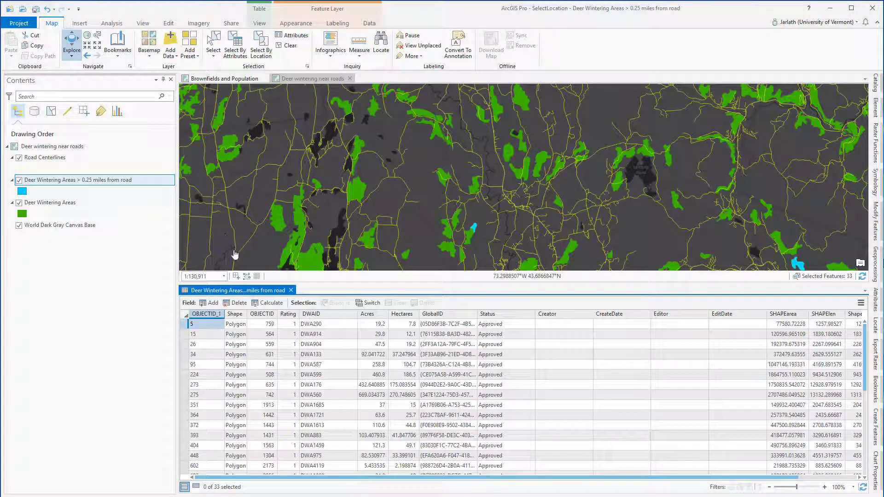
drag(427, 478, 509, 486)
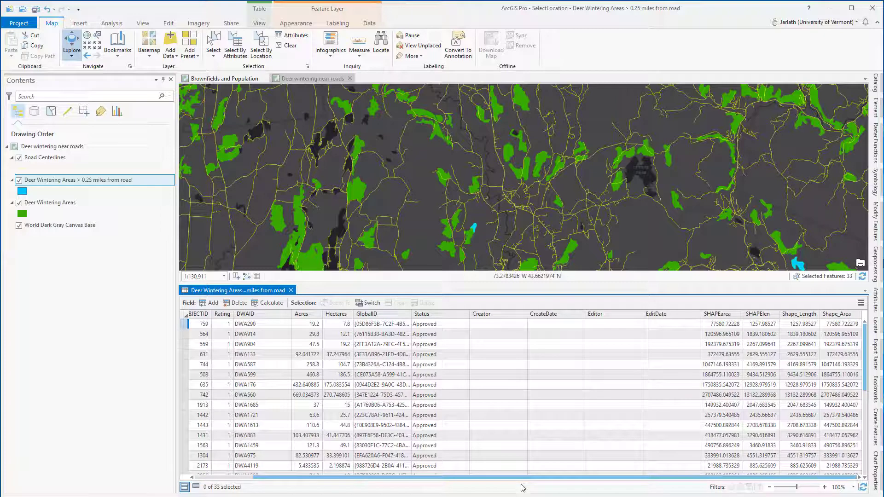
click(290, 46)
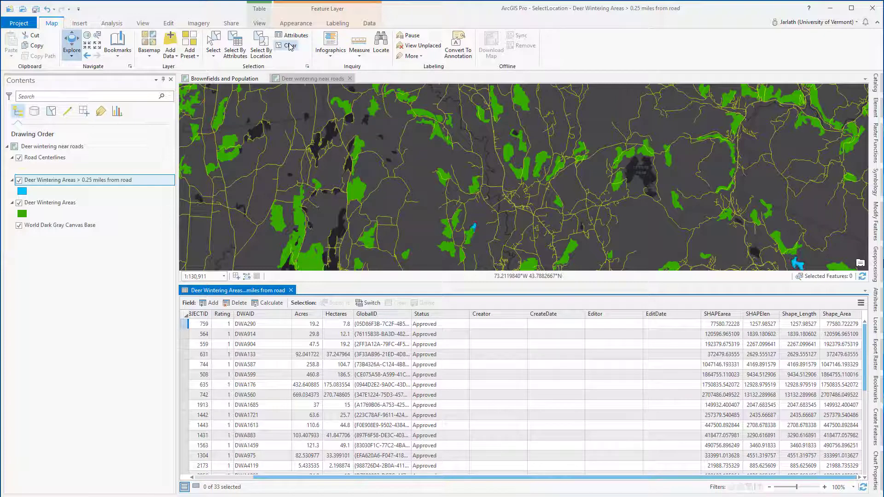